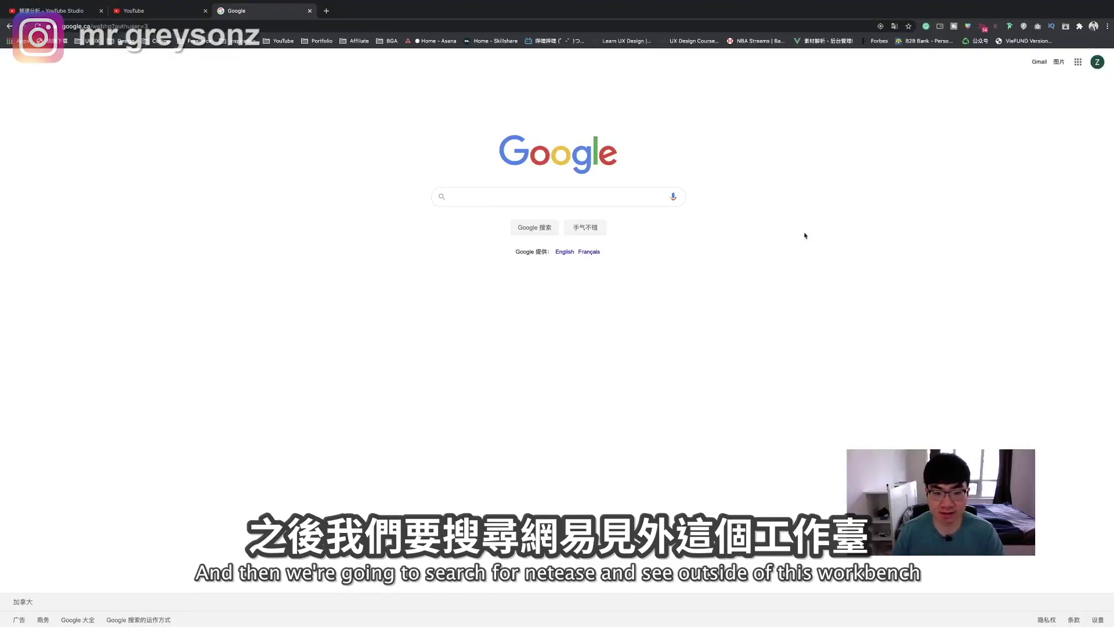
- Search Google for 网易见外, open the 网易见外工作台 result and go to account registration
left_click(597, 194)
type("网易见外")
key("Return")
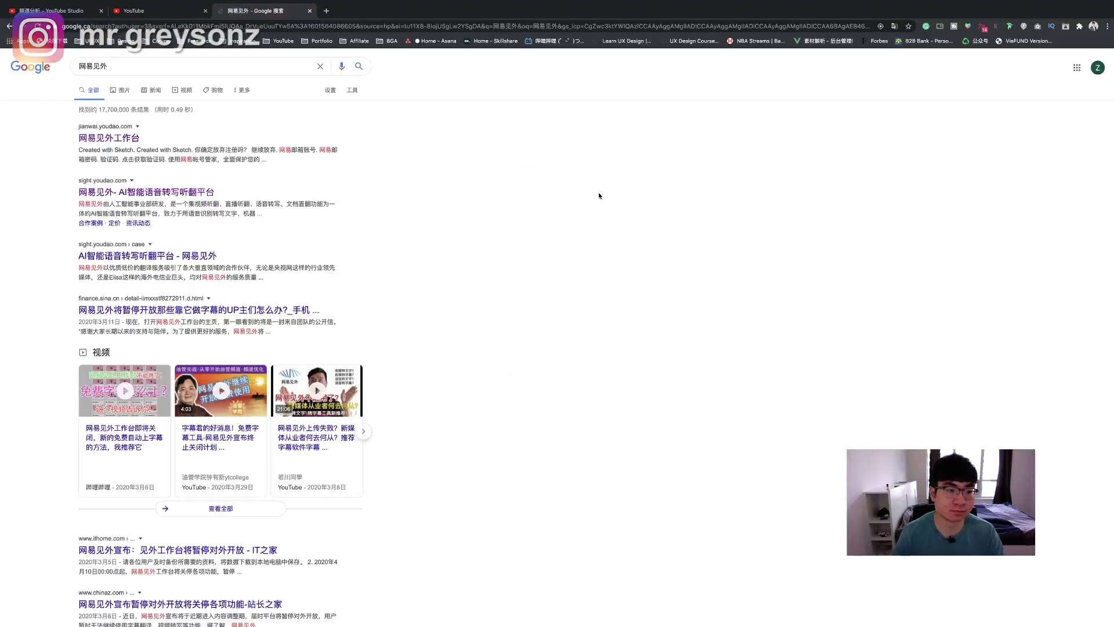
left_click(126, 141)
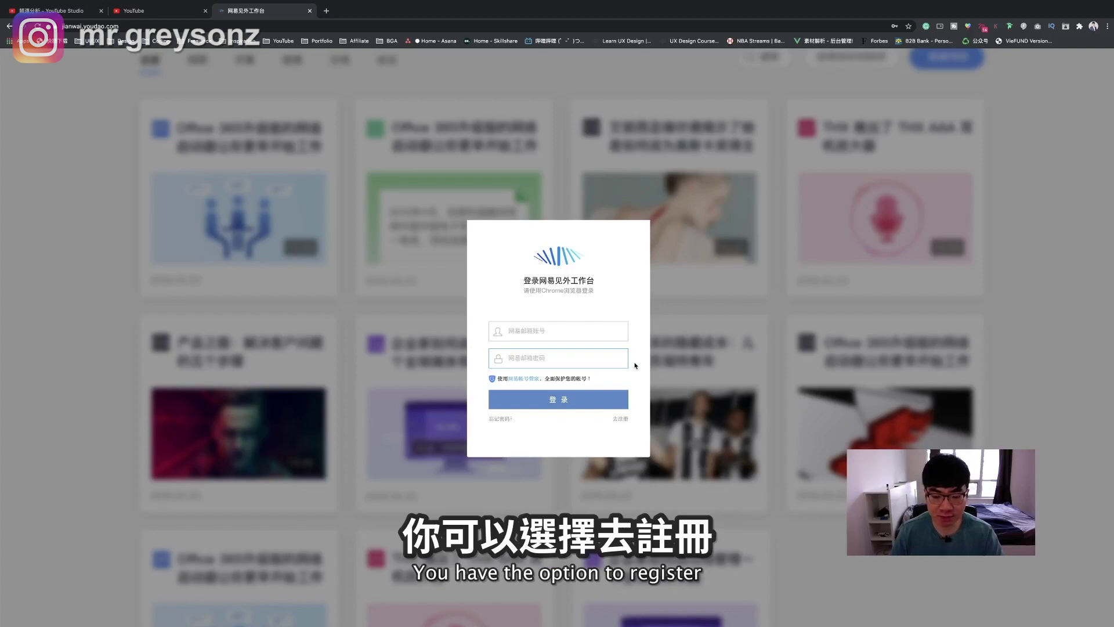
left_click(620, 419)
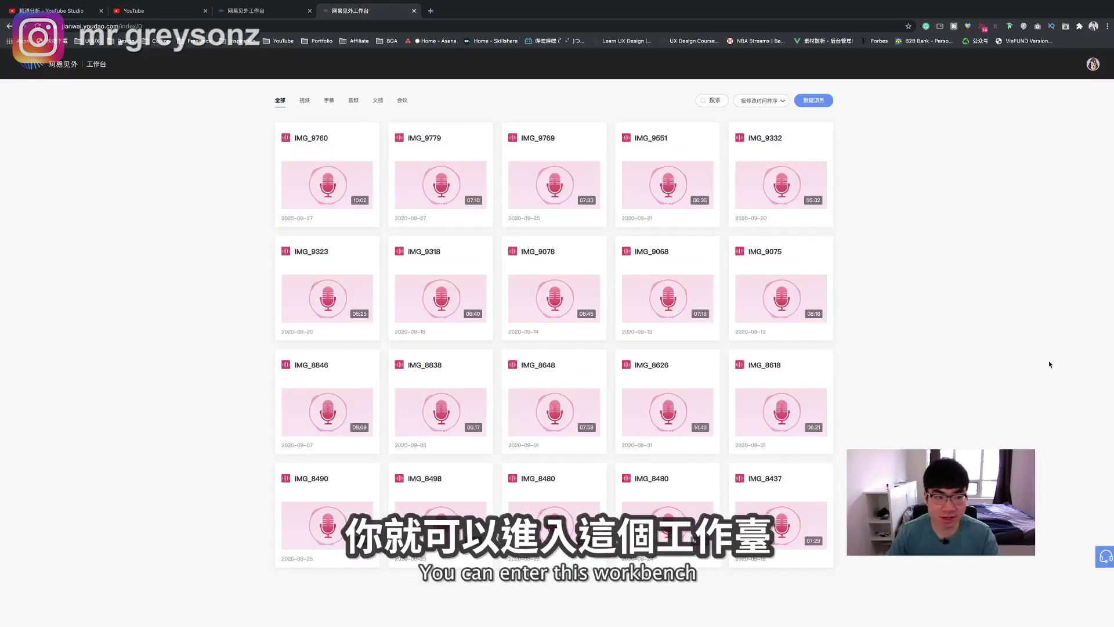
- Create a new project and pick the 语音翻译 voice-translation type
left_click(827, 105)
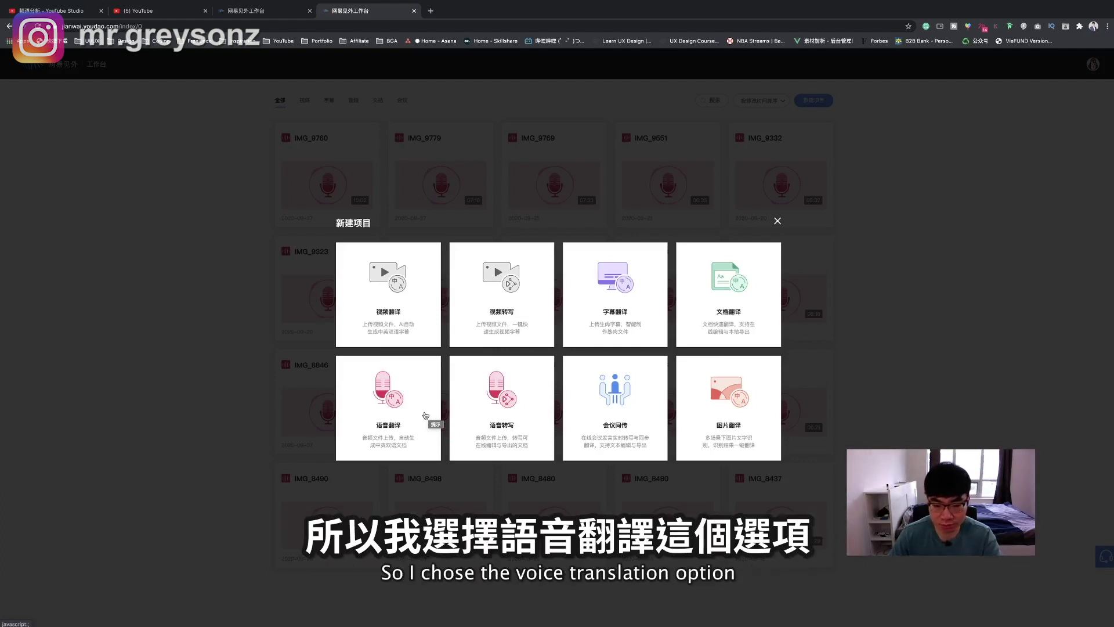
left_click(425, 416)
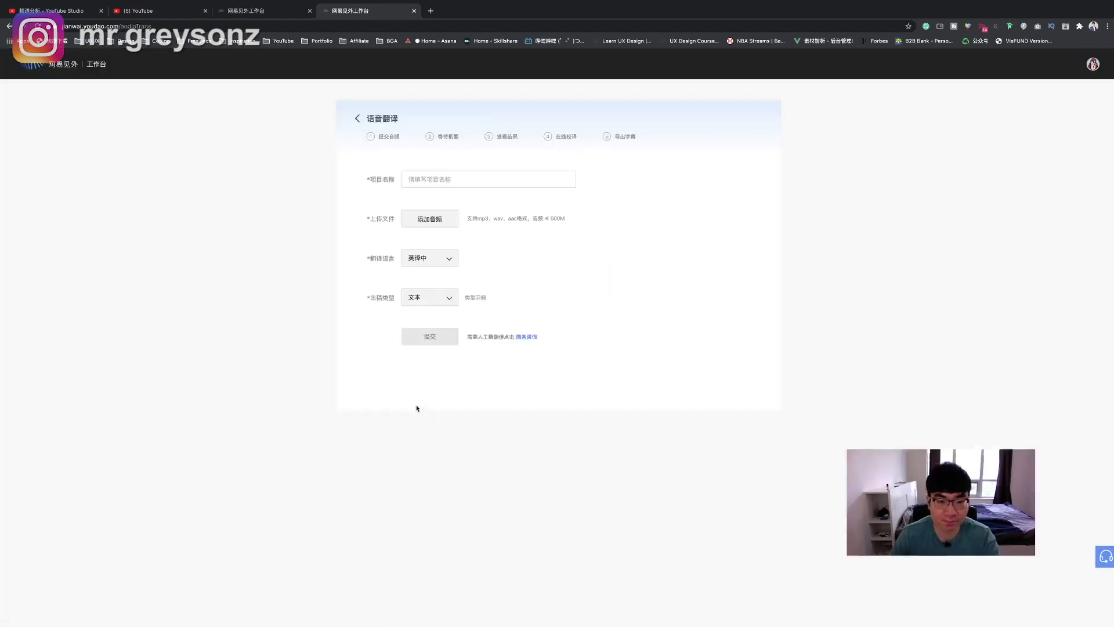
- Keep 英译中 as the translation language and set the output type to 字幕
left_click(452, 266)
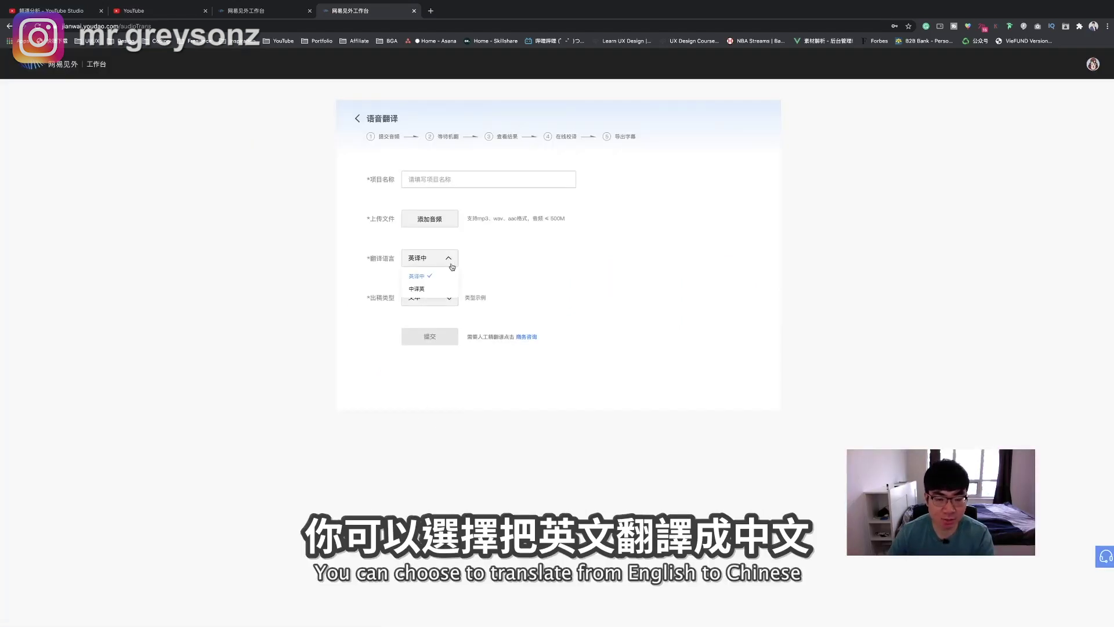
left_click(451, 304)
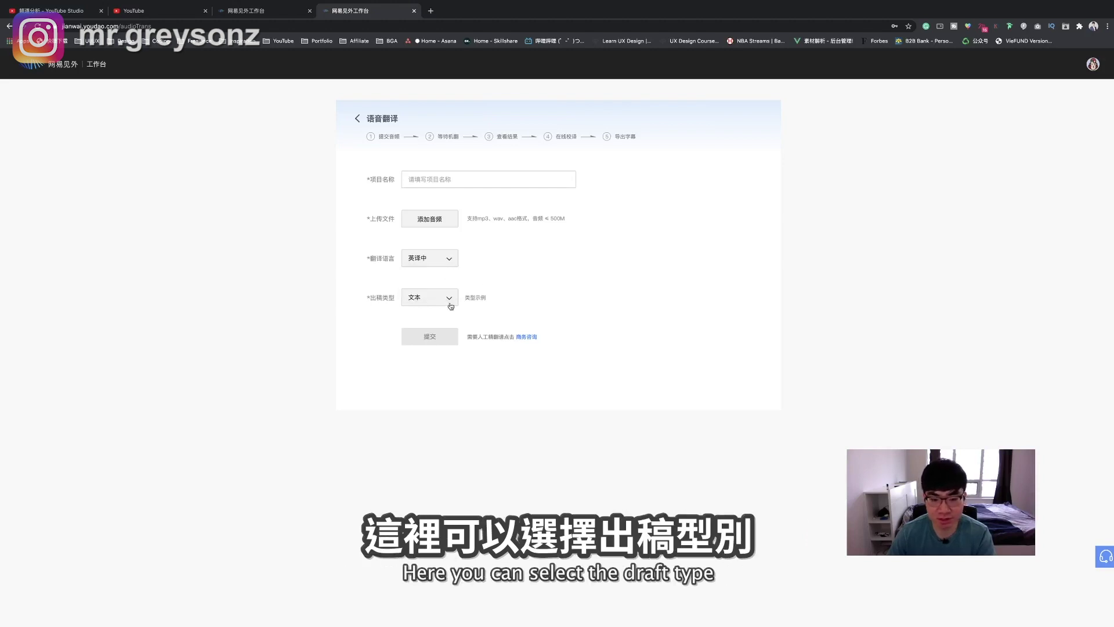
left_click(451, 304)
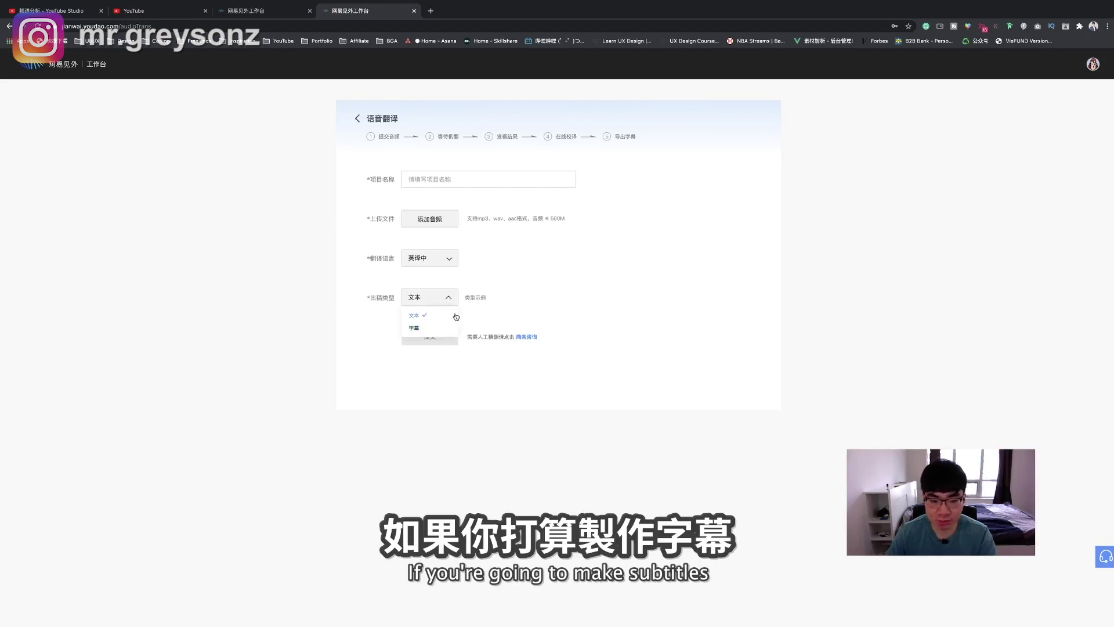
left_click(434, 329)
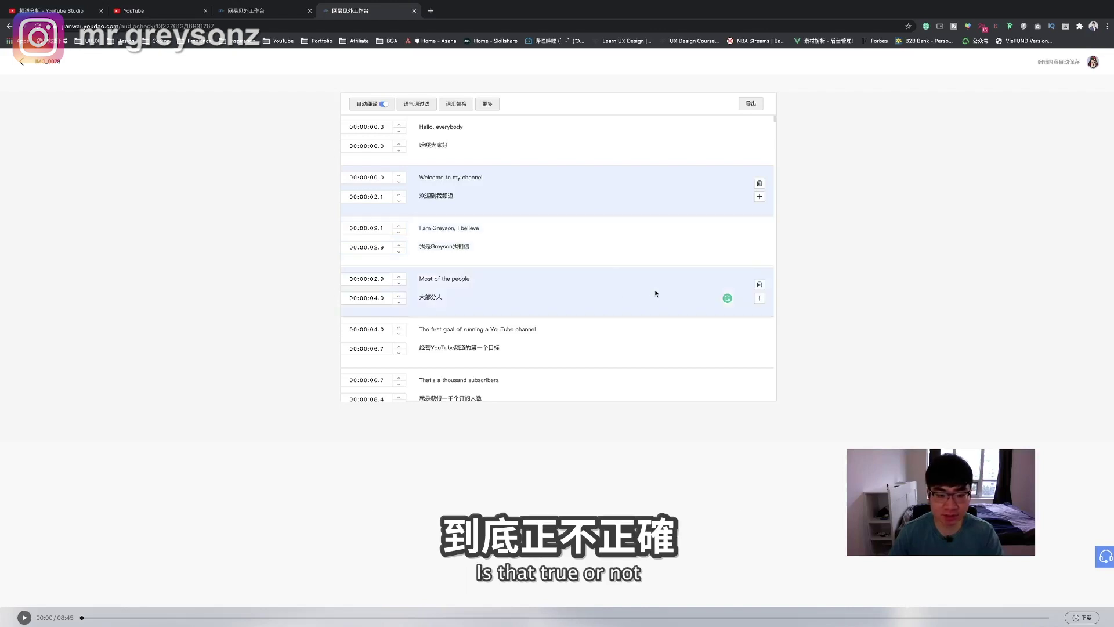
- Insert 来到我的 into the second Chinese line, split the third subtitle, then open the 下载字幕 language options
left_click(433, 196)
type("来到我")
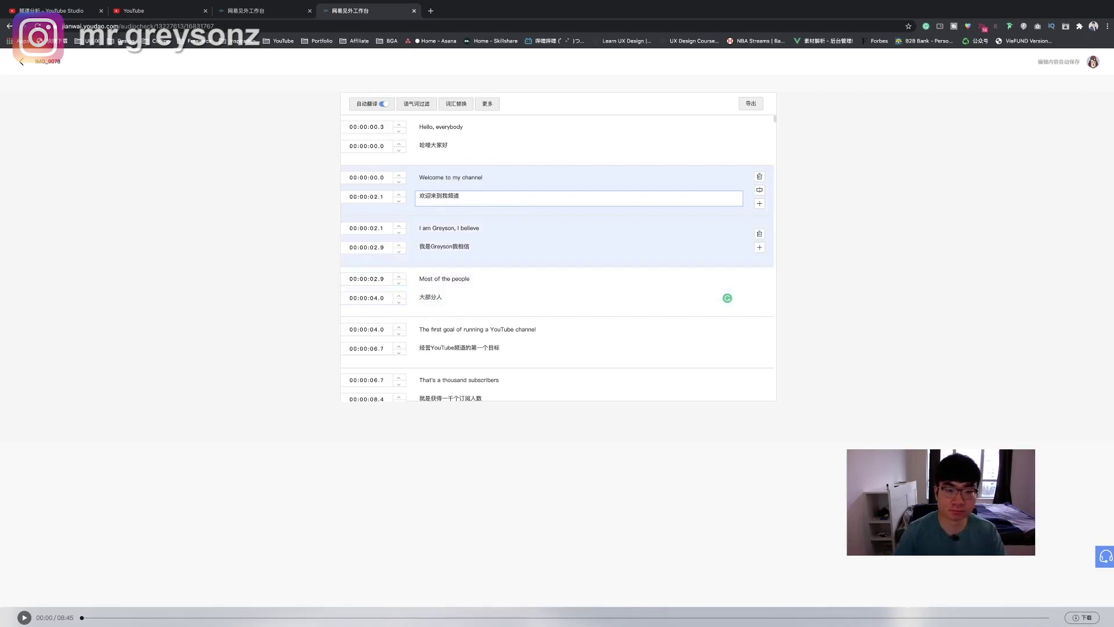
type("的")
left_click(522, 246)
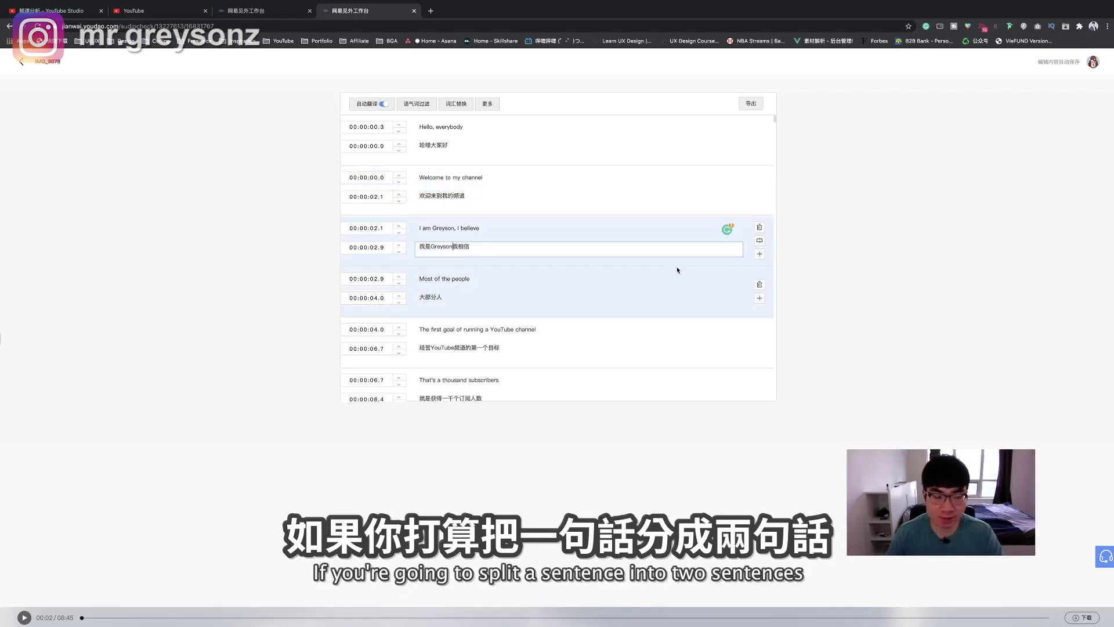
left_click(764, 246)
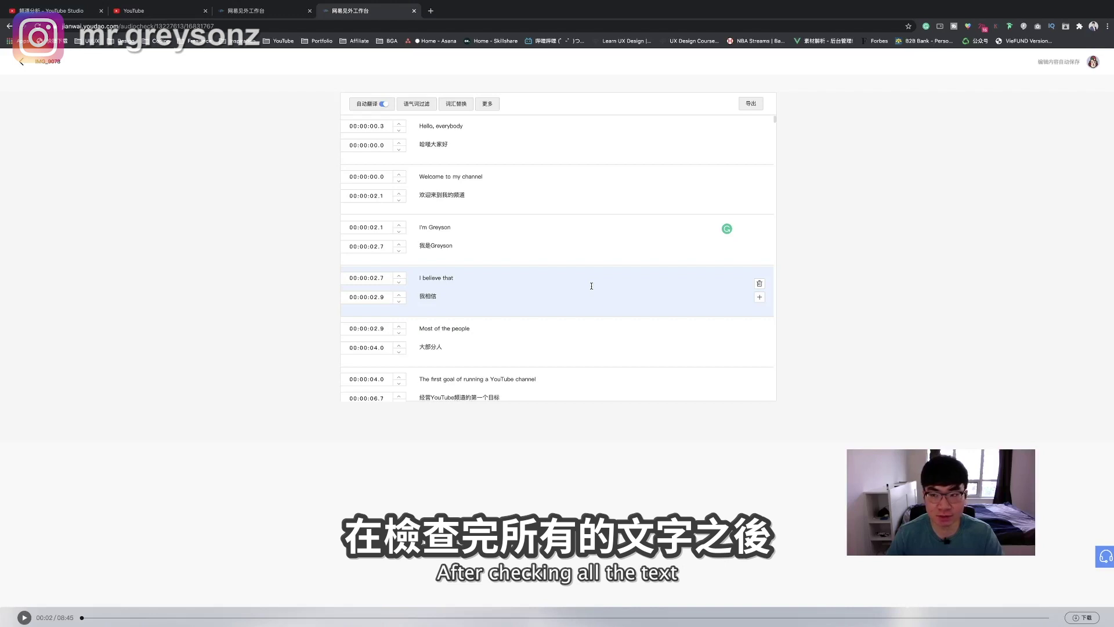
left_click(757, 106)
left_click(608, 347)
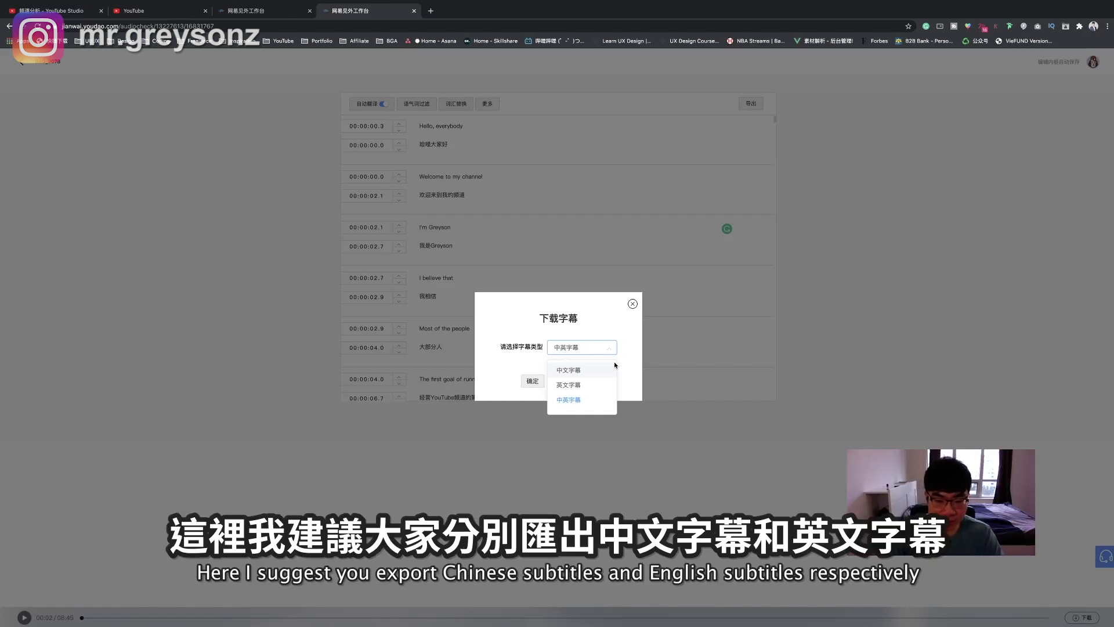
- Download the Chinese subtitles as CHS_IMG_9078.srt and the English ones as EN_IMG_9078.srt
left_click(589, 369)
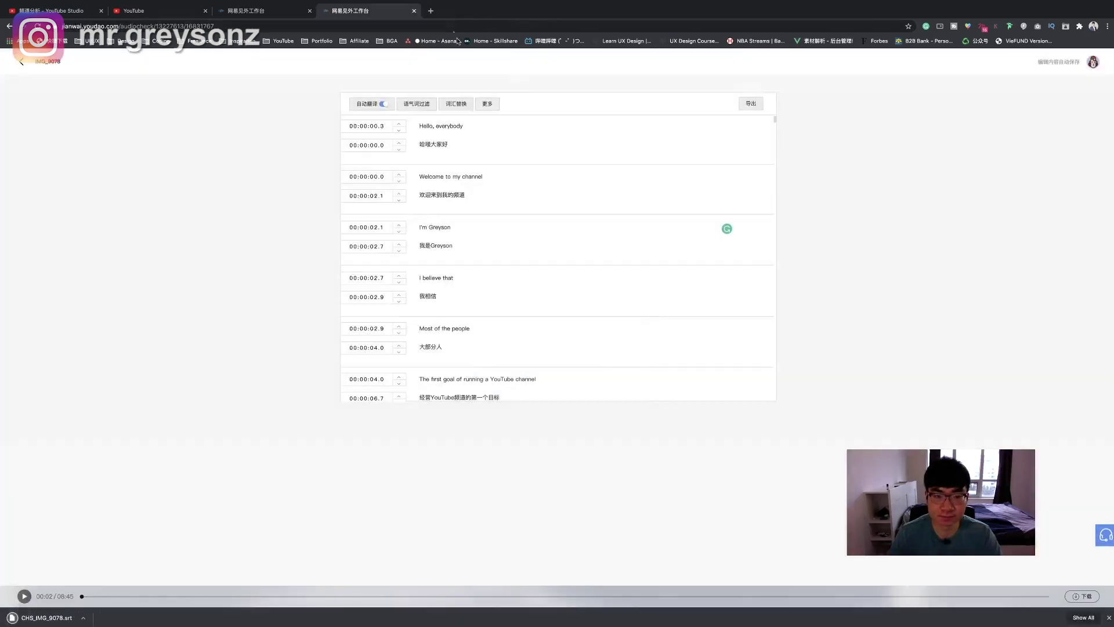
left_click(751, 103)
left_click(544, 373)
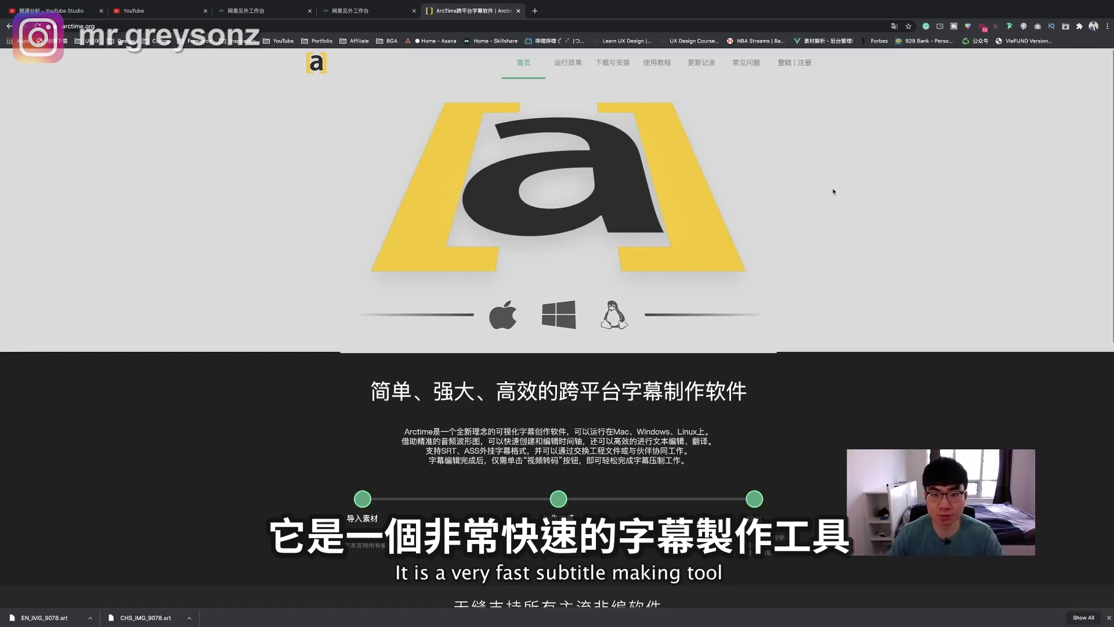
- Go to the 下载与安装 page on arctime.org
left_click(616, 69)
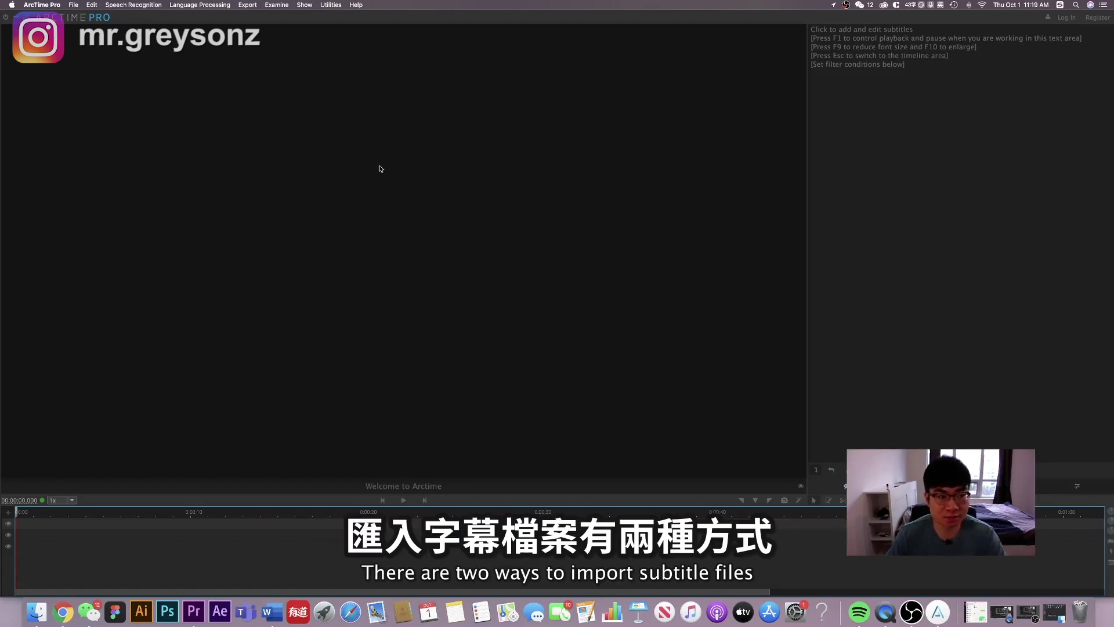
- Import the Chinese CHS SRT file through File > Import SRT Subtitles, accepting the preview and options
left_click(74, 5)
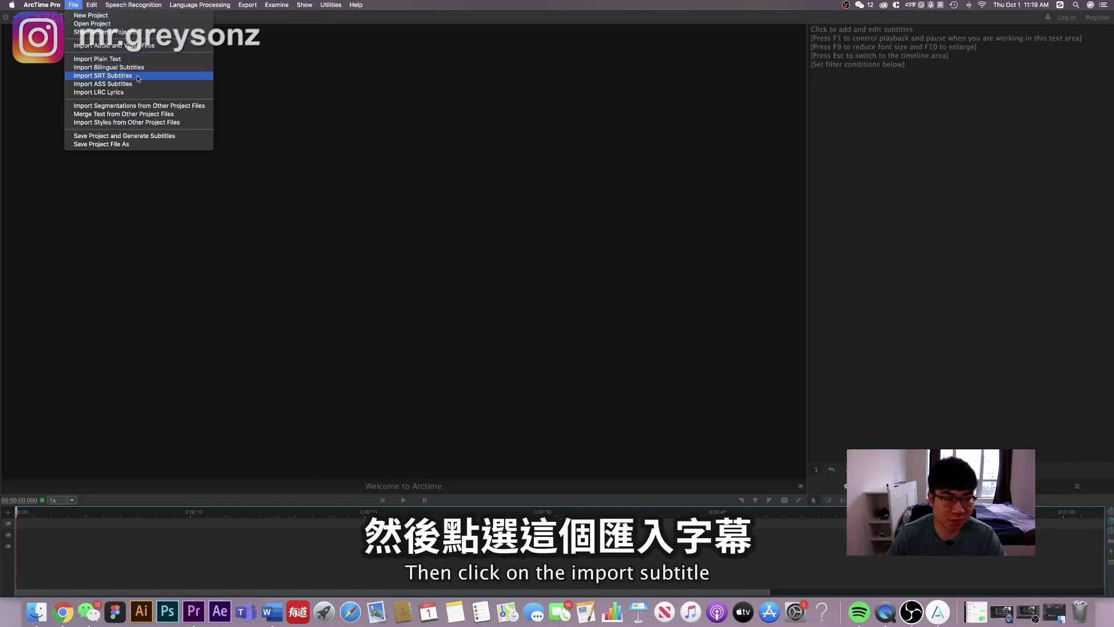
left_click(138, 78)
left_click(481, 261)
left_click(712, 356)
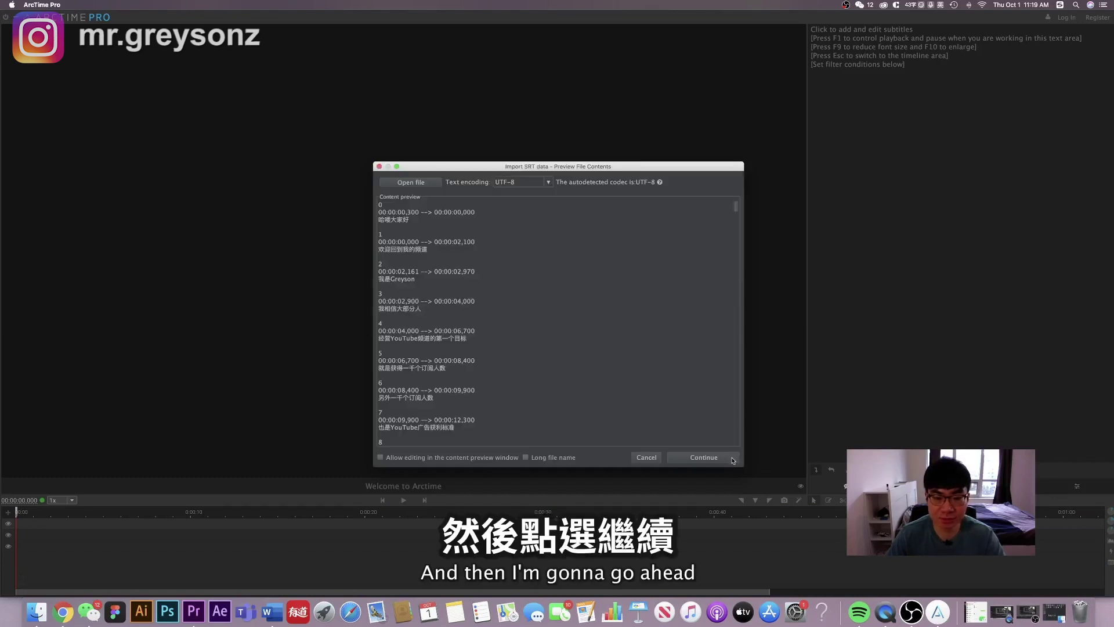
left_click(732, 459)
left_click(603, 343)
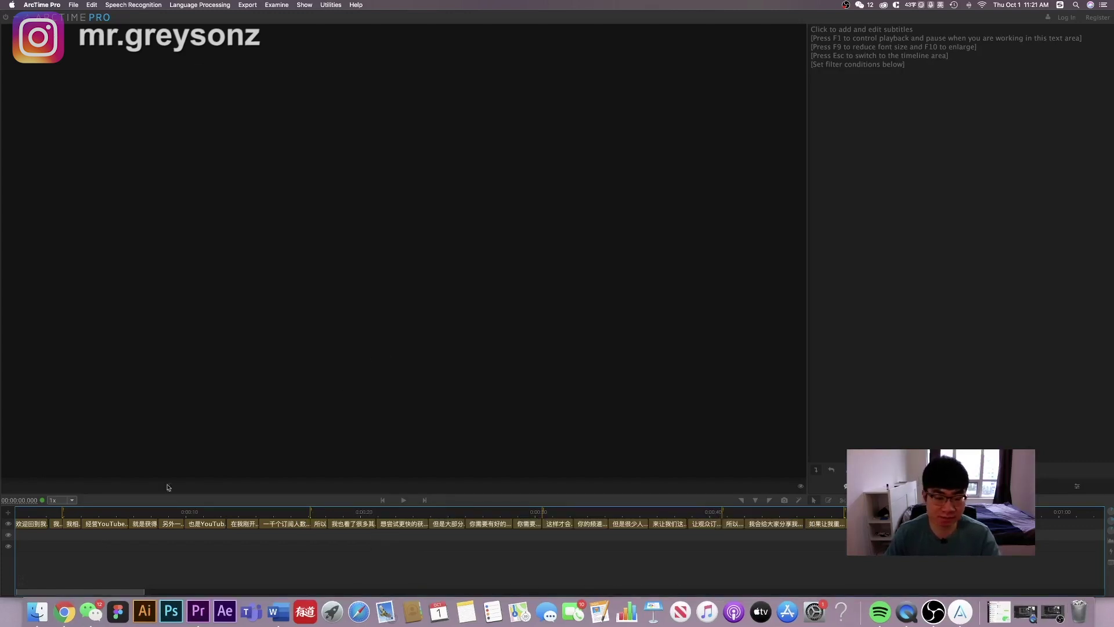
- Drag EN_IMG_9078.srt into ArcTime and import it into group 2
left_click_drag(905, 168, 686, 377)
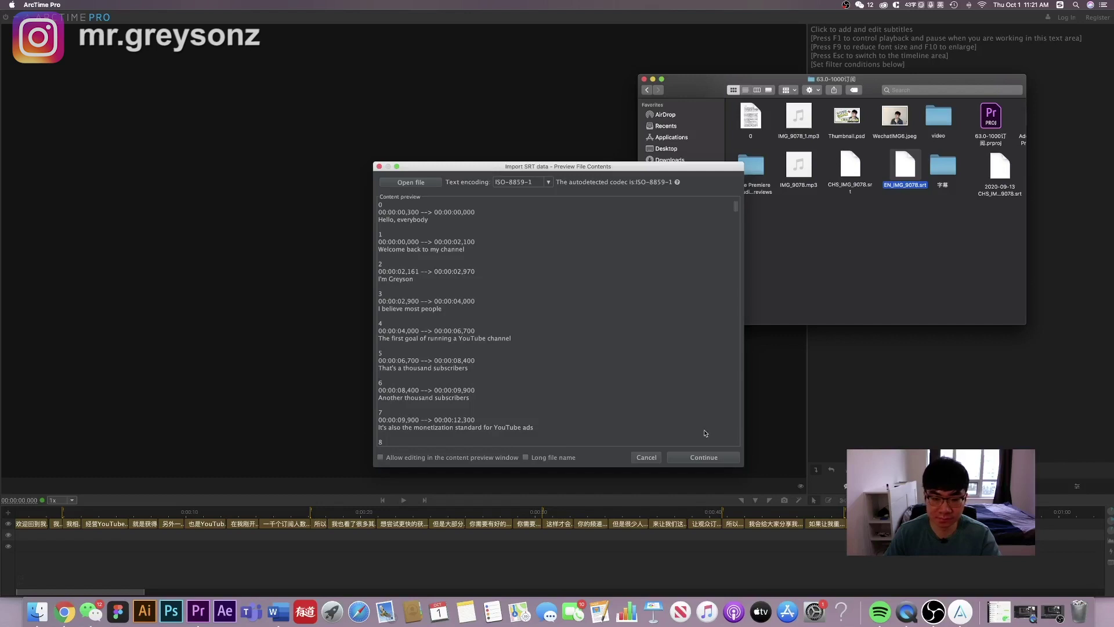
left_click(704, 457)
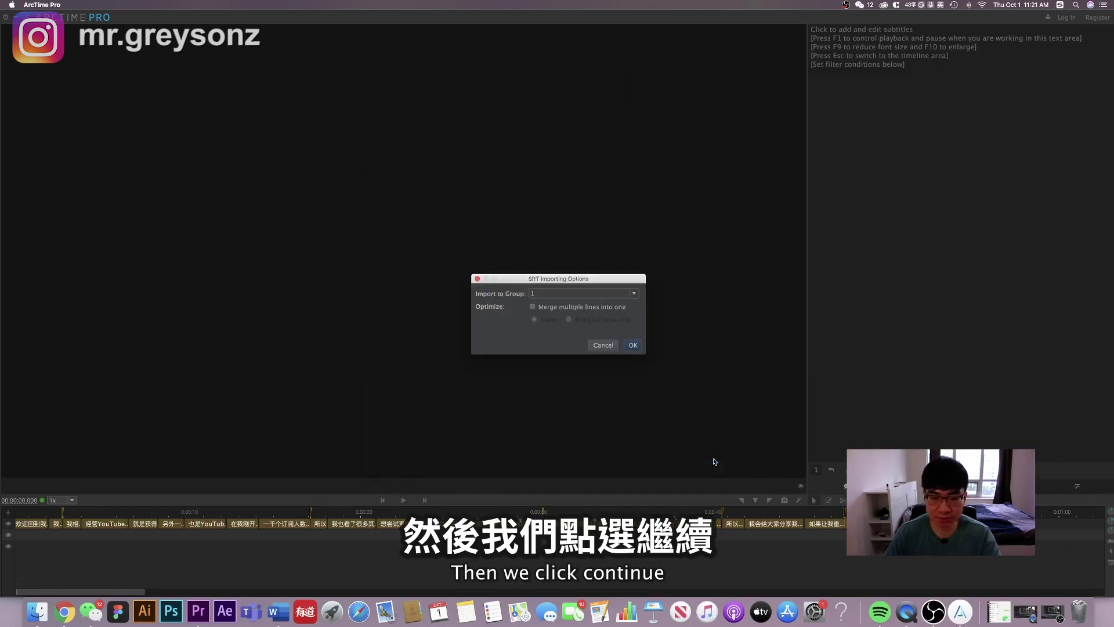
left_click(636, 298)
left_click(620, 311)
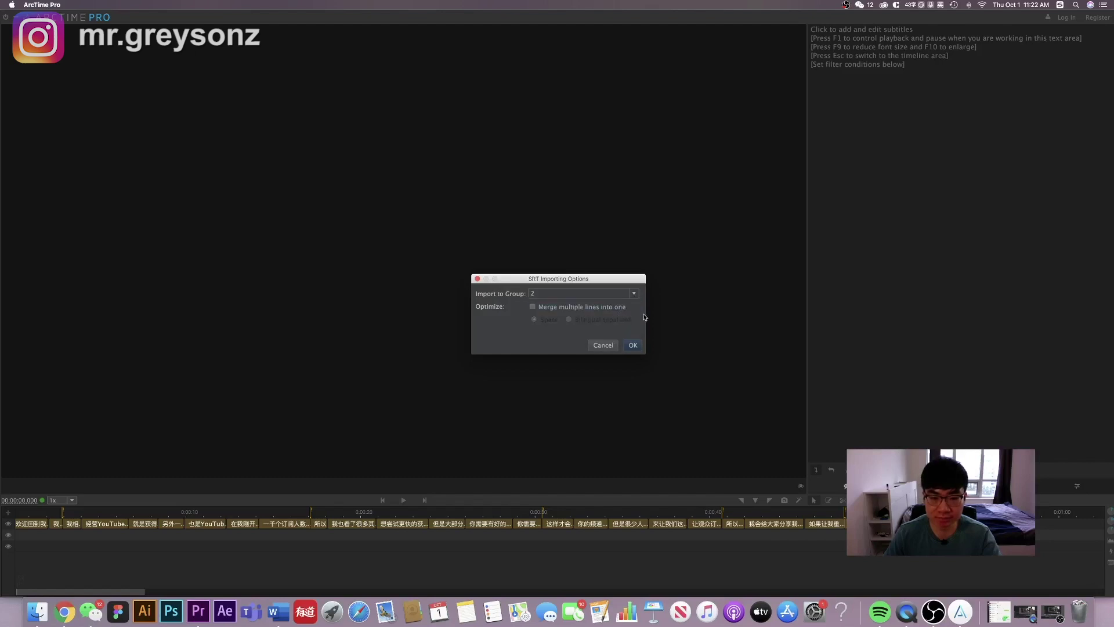
left_click(633, 345)
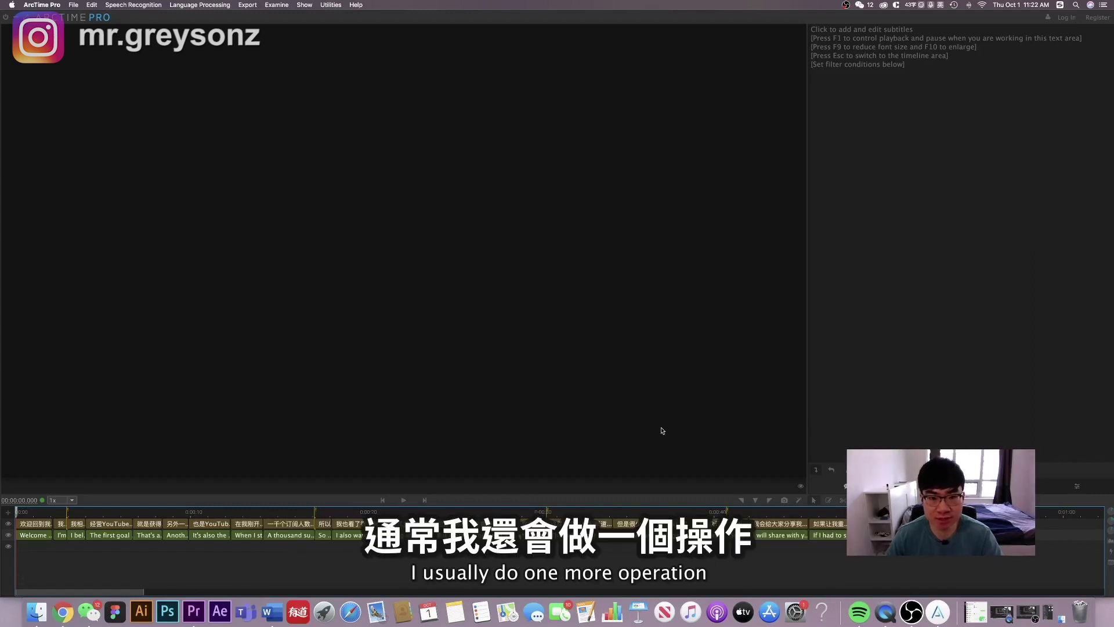
- Apply one-click overlap removal to the subtitles and hide the English track
left_click(796, 501)
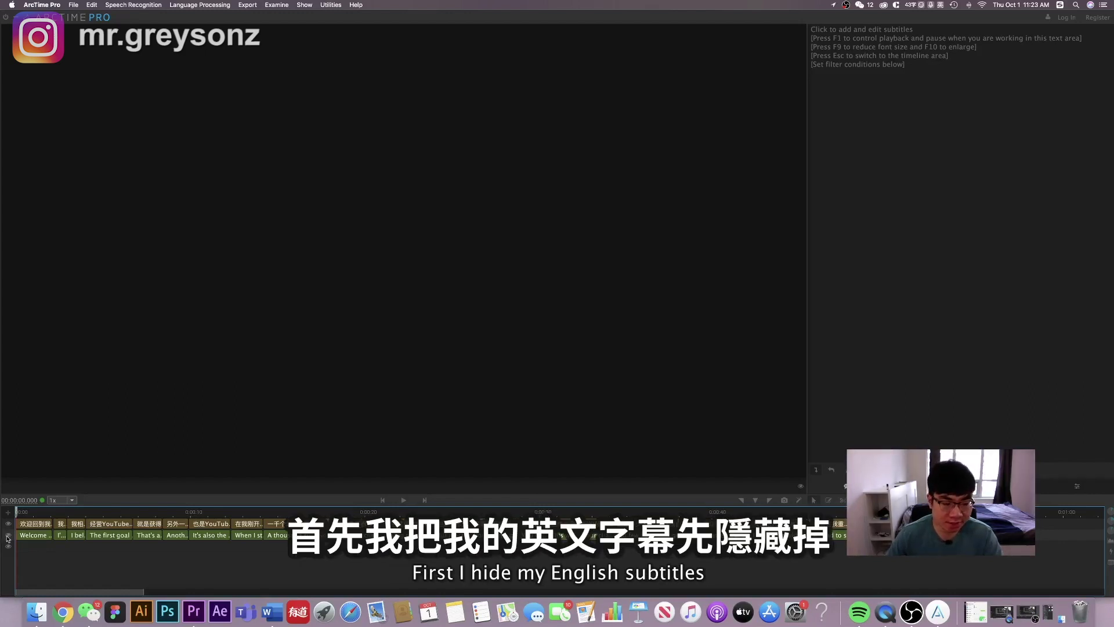
left_click(7, 537)
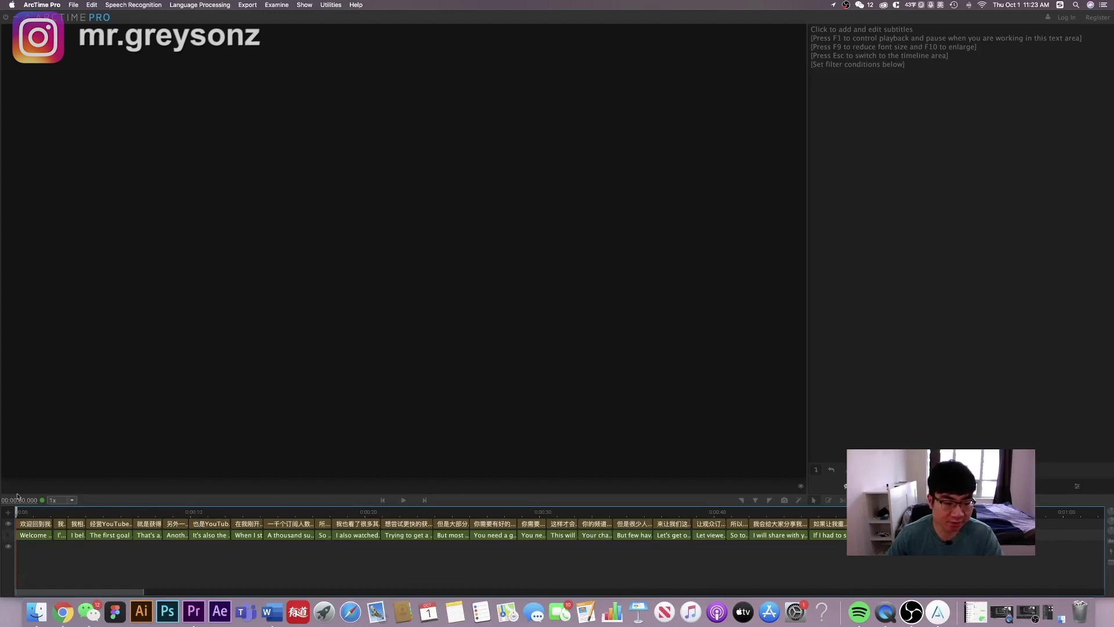
- Choose Export > To Premiere Pro > XML + PNG Sequence
left_click(247, 6)
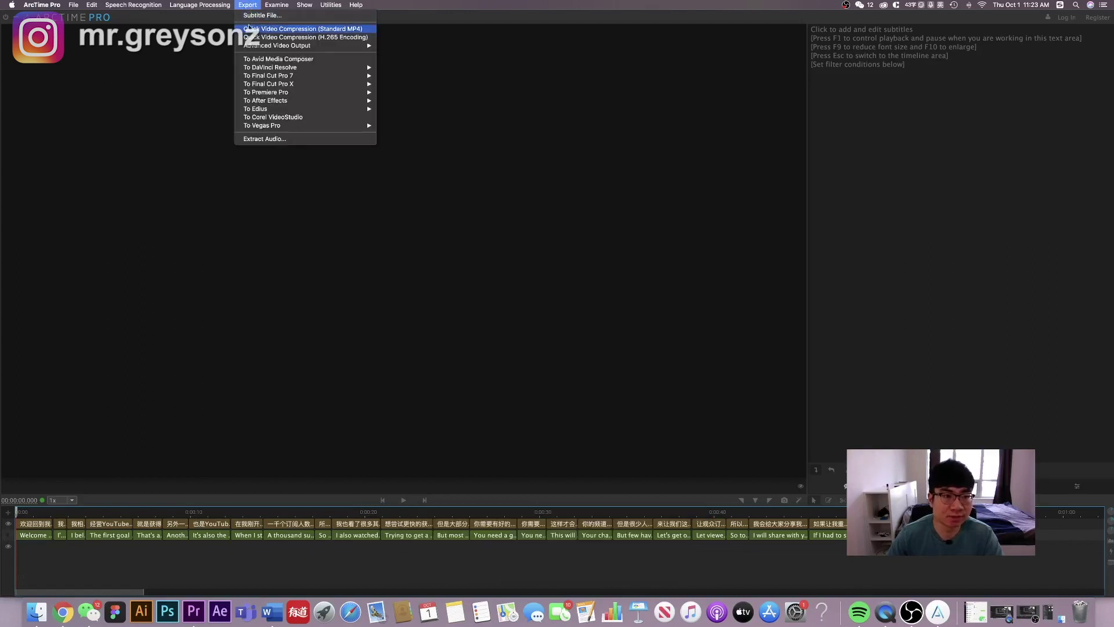
mouse_move(288, 92)
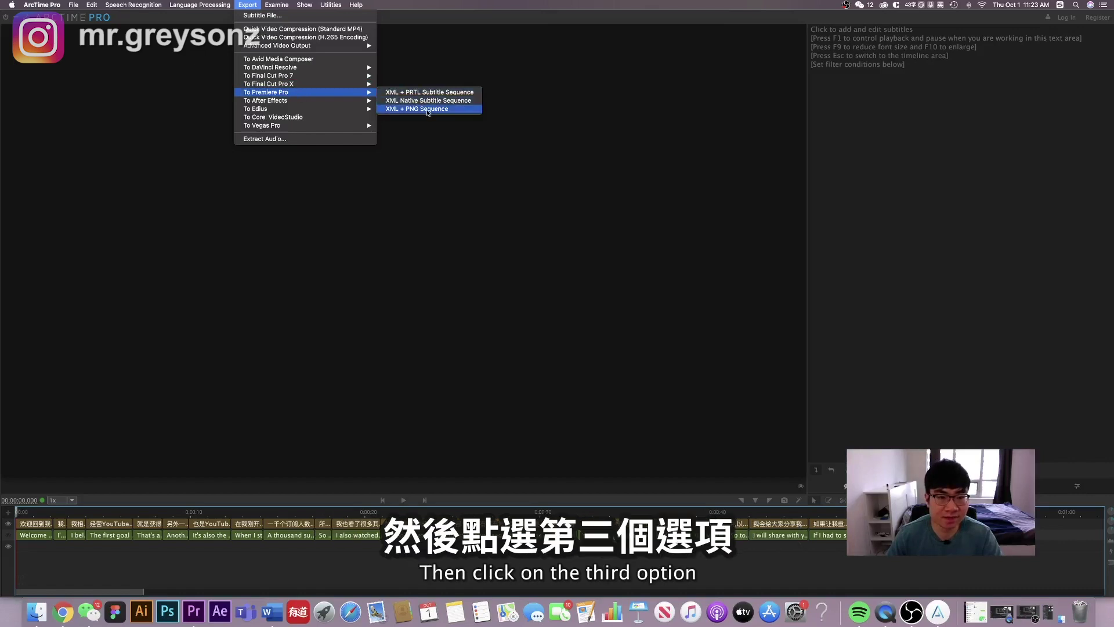
left_click(428, 111)
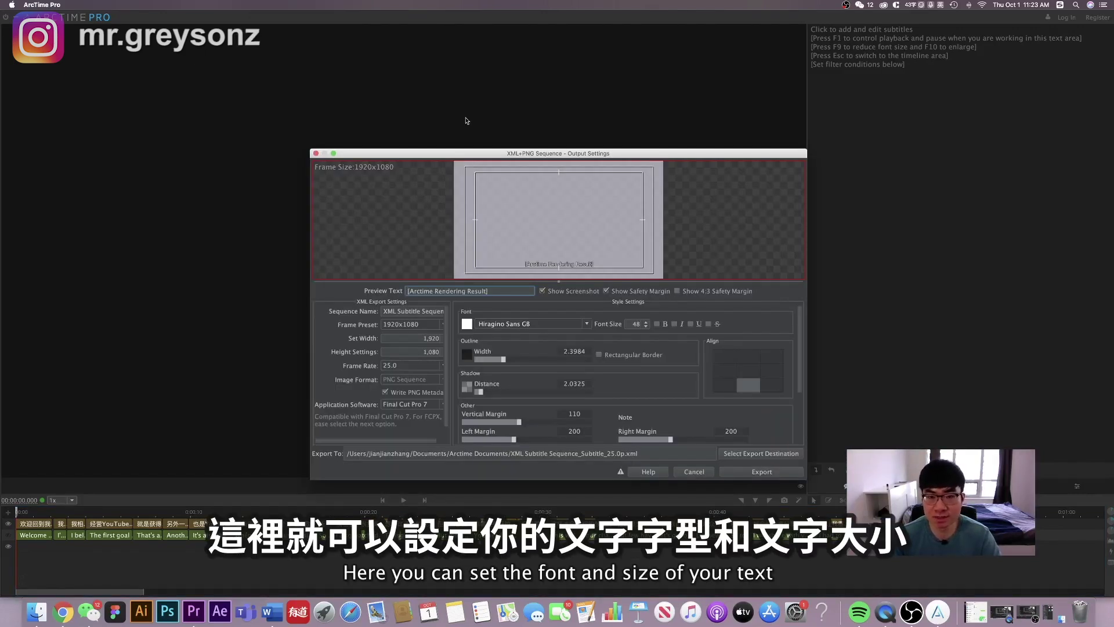
- Choose Impact as the subtitle font after briefly trying another, and set font size 80
left_click(586, 324)
left_click(557, 379)
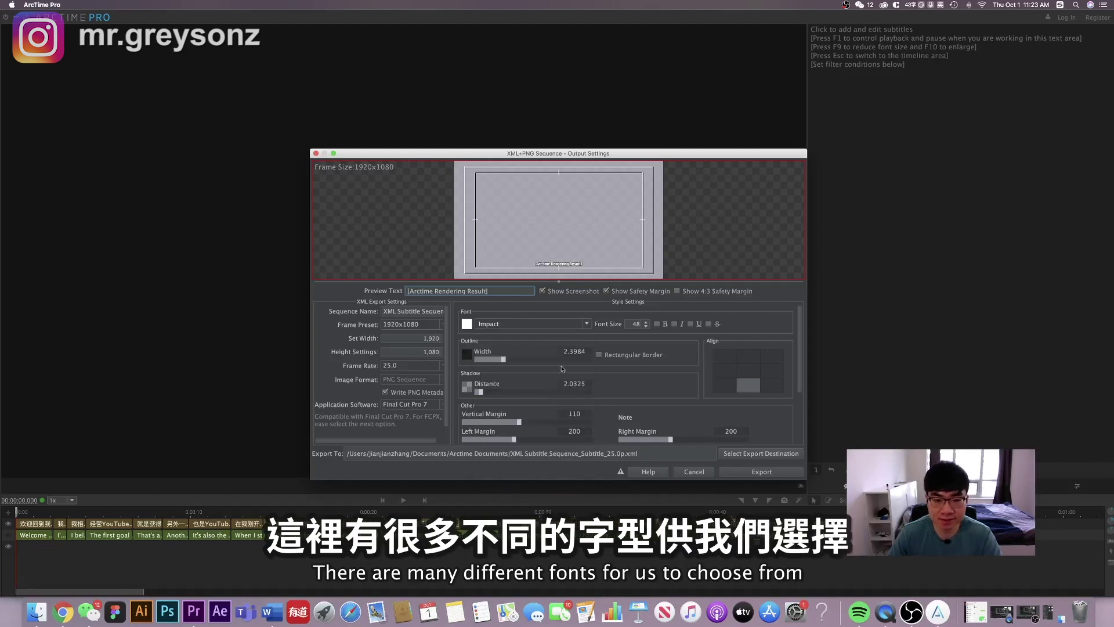
left_click(586, 323)
left_click(525, 398)
left_click(586, 324)
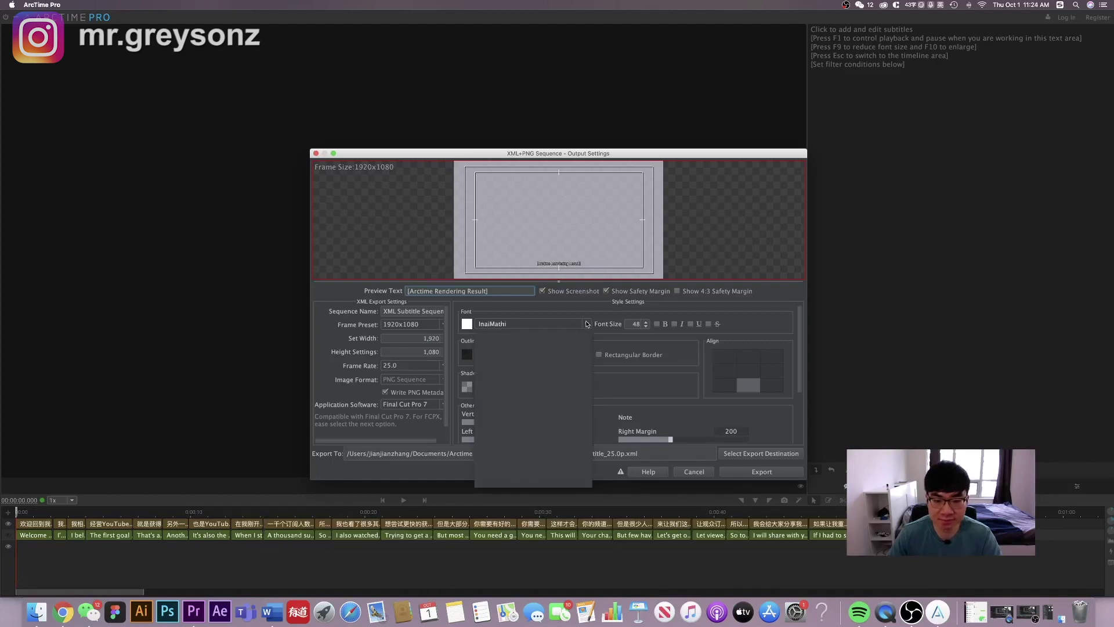
left_click(559, 380)
left_click(639, 324)
type("80")
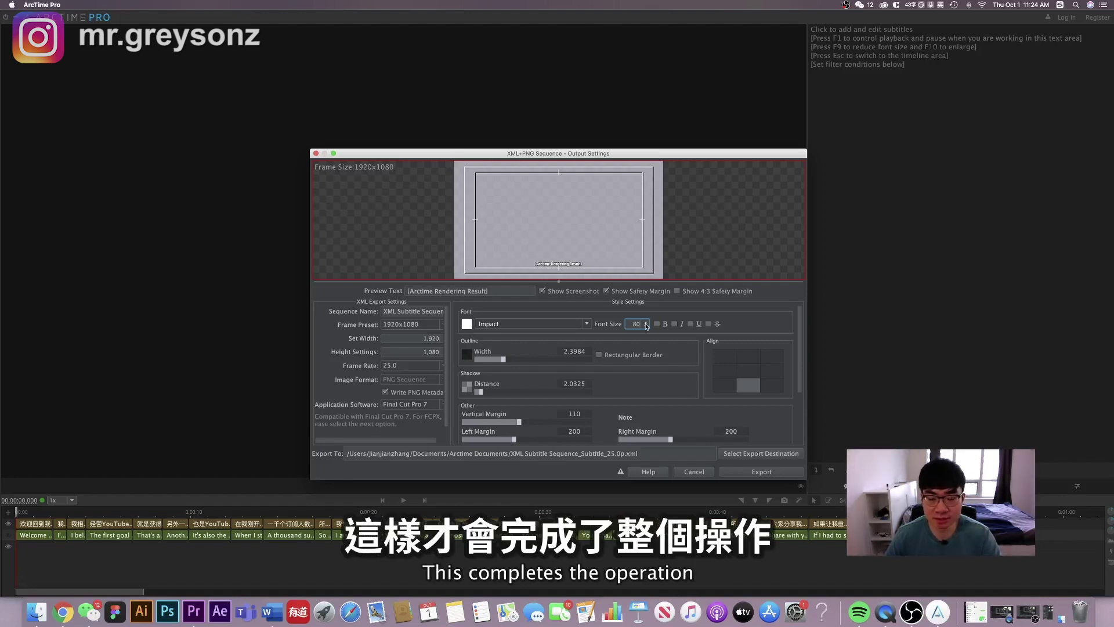
key("Return")
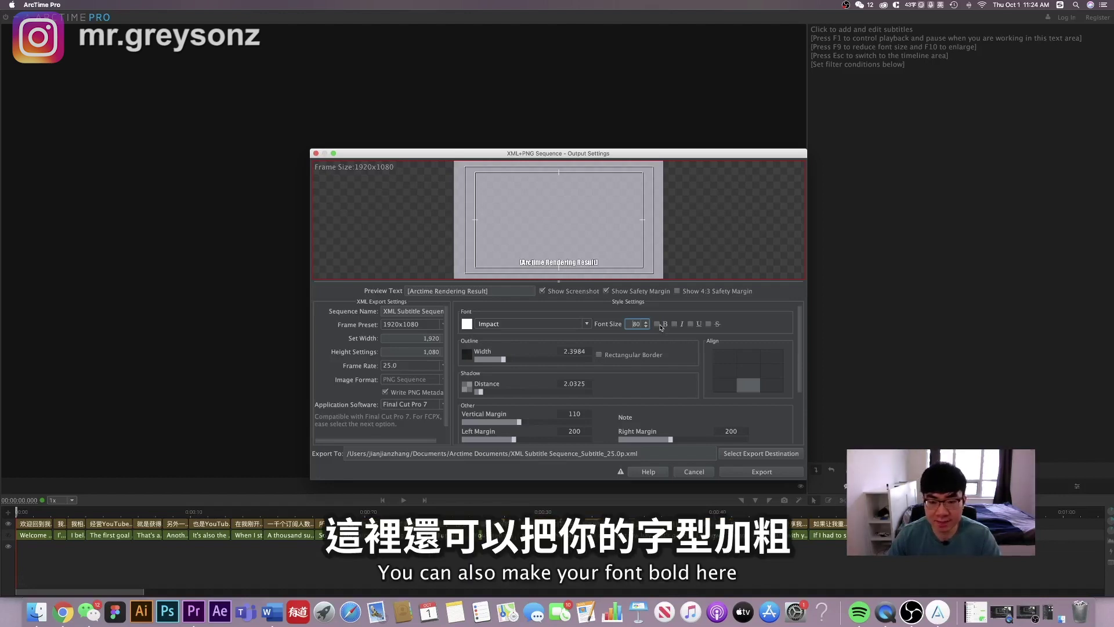
- Leave italic off, set outline width 5, enable the rectangular border, and select the shadow distance value
left_click(675, 324)
left_click(674, 323)
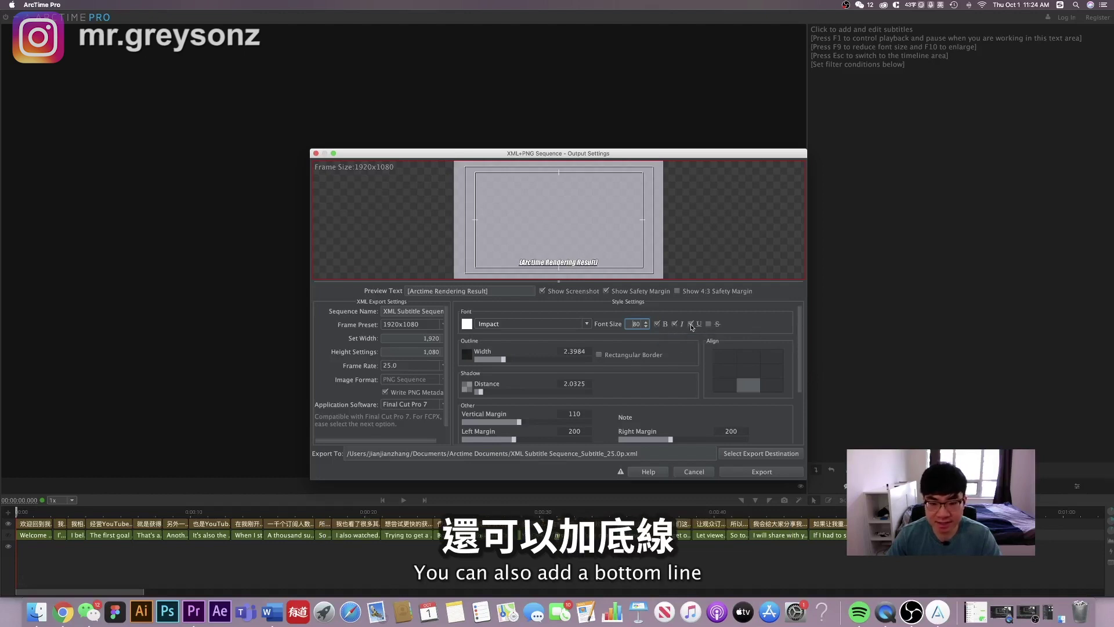
double_click(586, 352)
type("5")
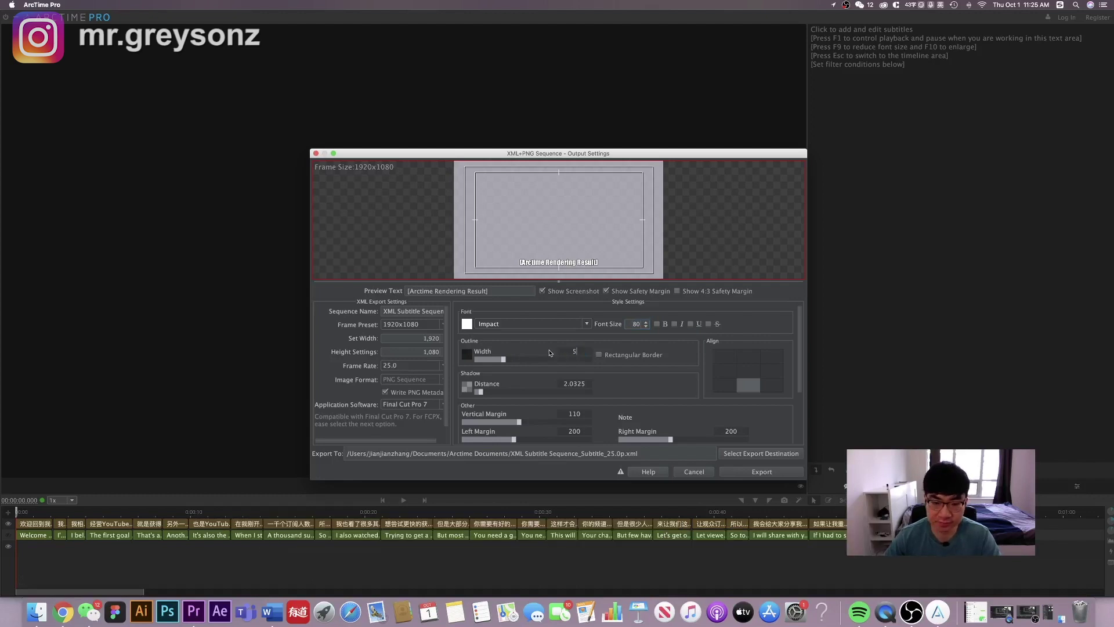
key("Return")
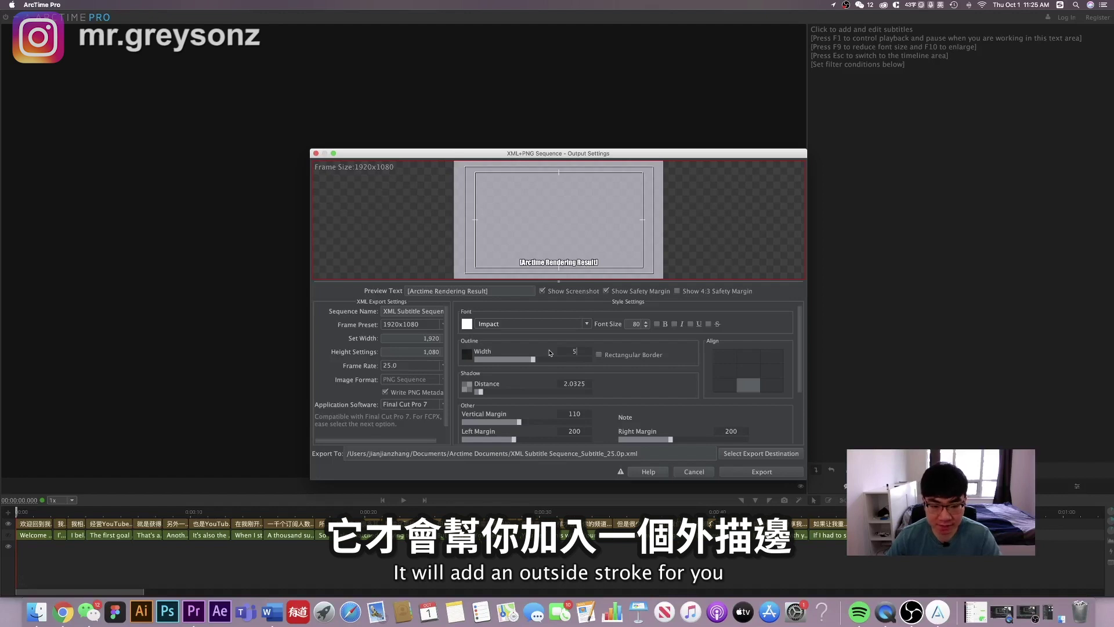
left_click(600, 355)
double_click(559, 383)
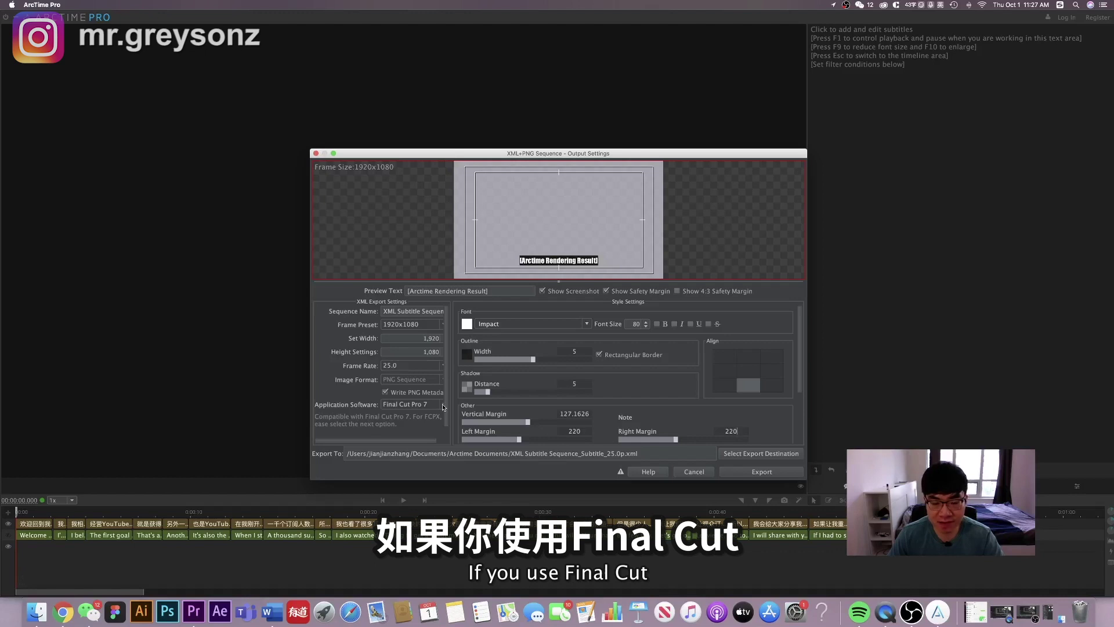
- Keep Final Cut Pro 7 as the target application and export the XML + PNG subtitle sequence
left_click(442, 406)
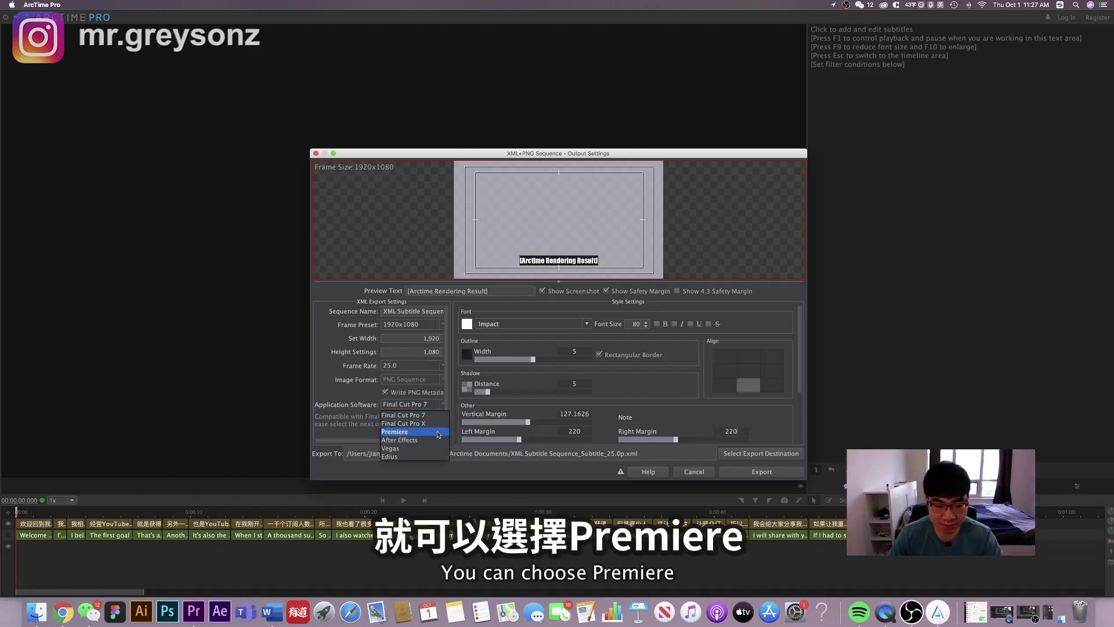
left_click(482, 433)
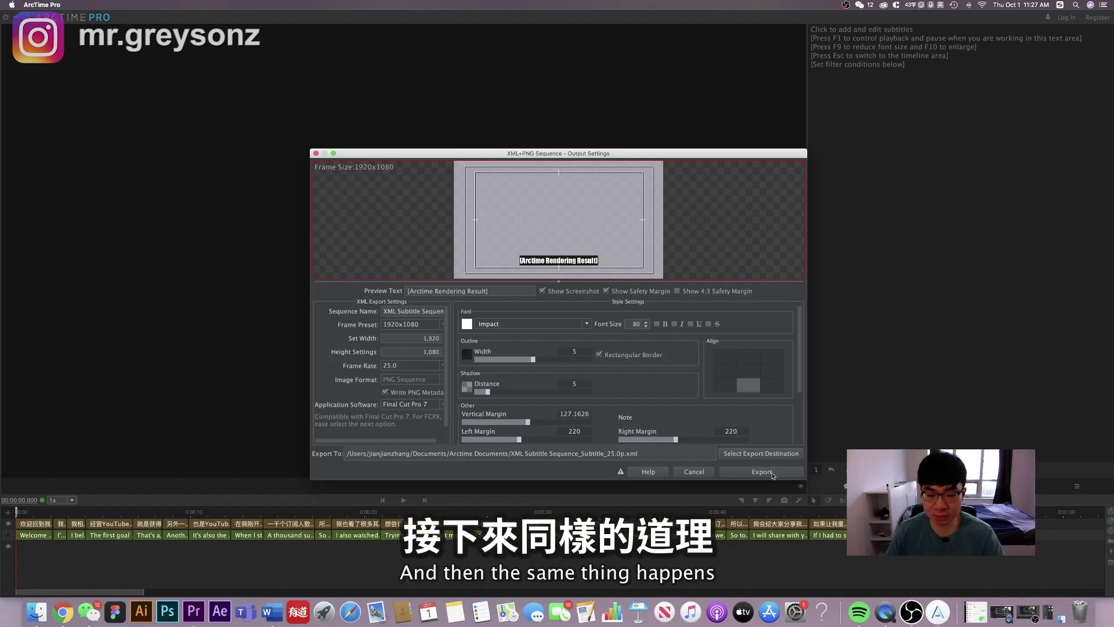
left_click(773, 472)
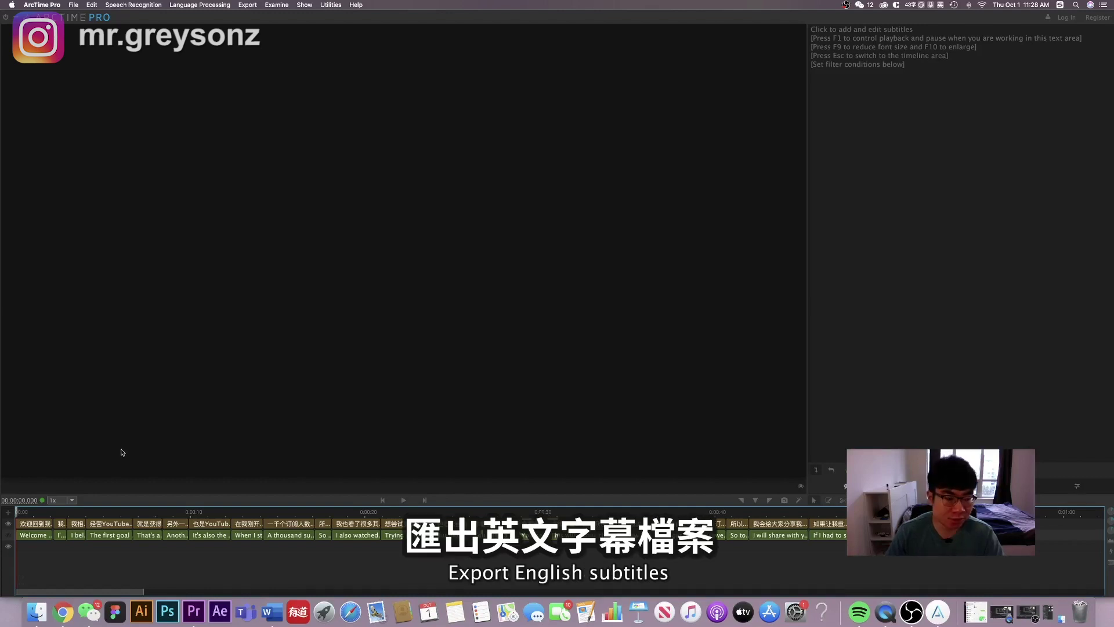
- Hide the Chinese subtitle track and start a new Premiere Pro XML + PNG Sequence export
left_click(9, 535)
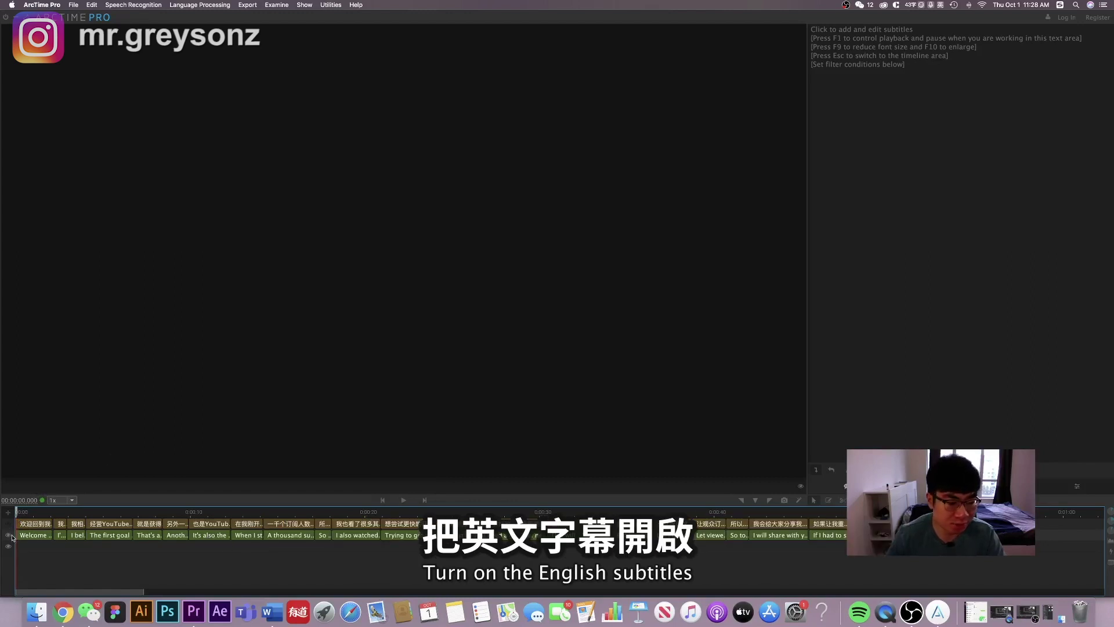
left_click(247, 4)
mouse_move(355, 92)
left_click(417, 109)
- Set the export's subtitle font to Inter at size 40
left_click(557, 324)
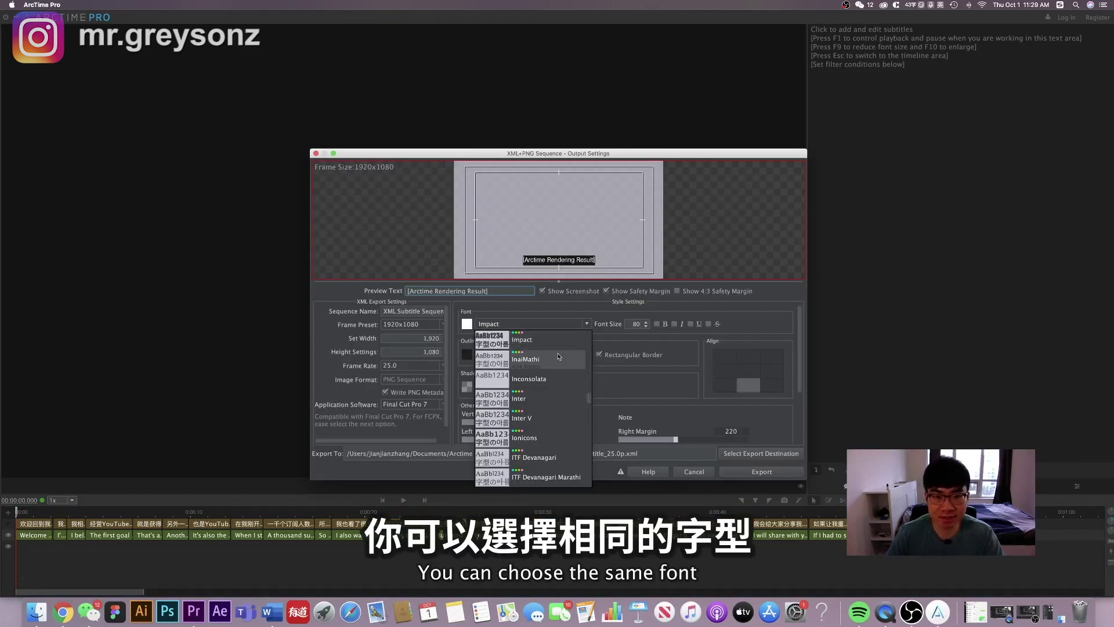
left_click(552, 399)
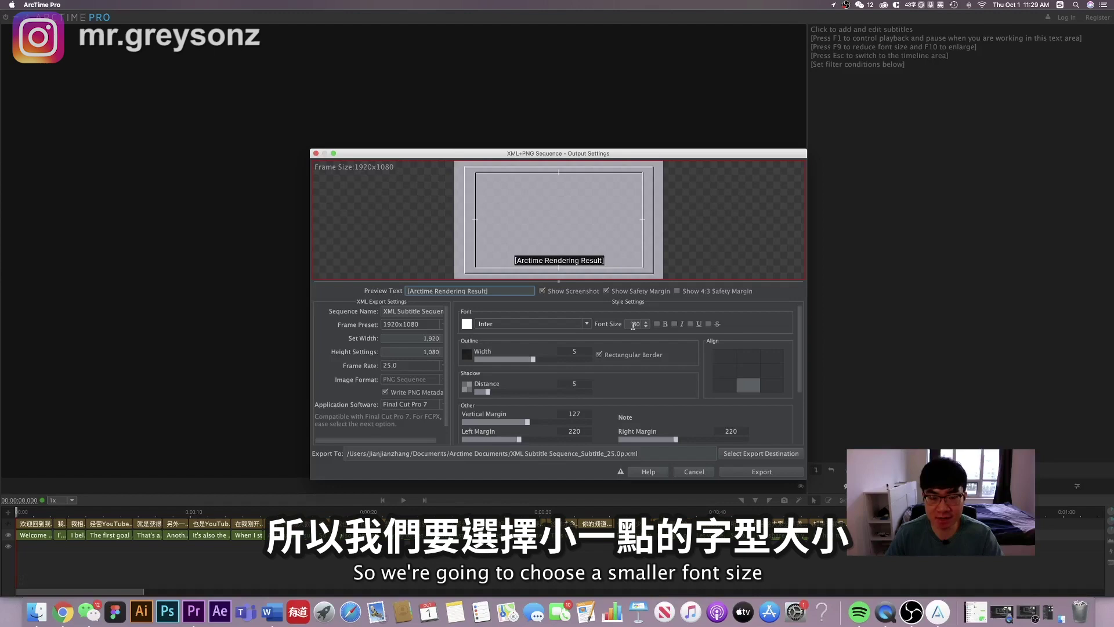
double_click(635, 324)
type("40")
key("Return")
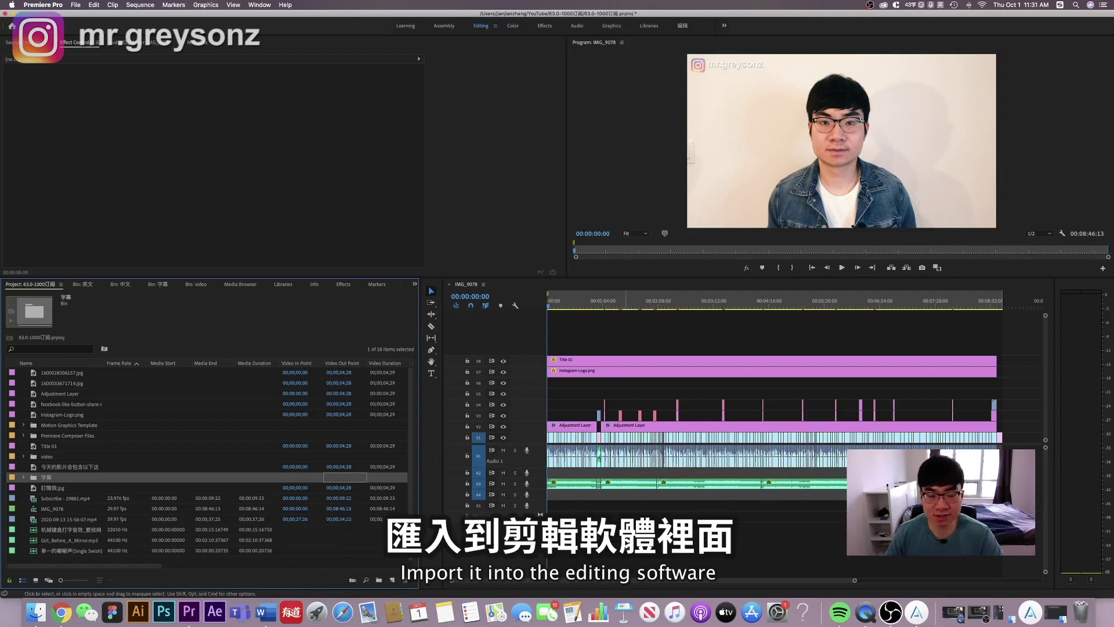
- Expand the 字幕 and 中文 bins and place the Chinese XML Subtitle Sequence on track V5
left_click(24, 478)
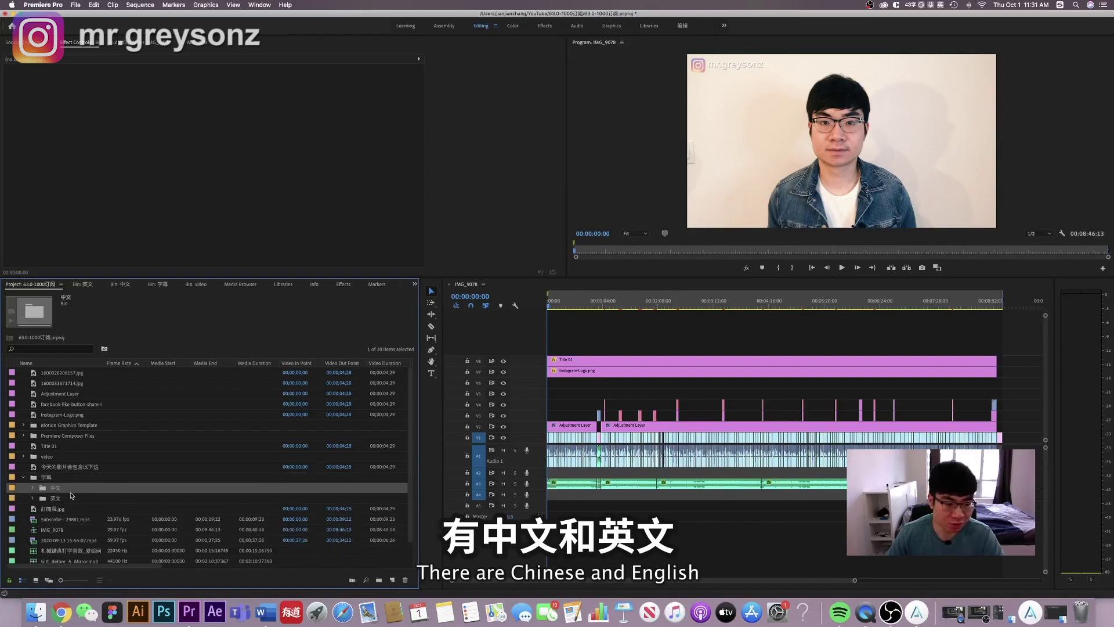
left_click(72, 499)
left_click(84, 488)
left_click(32, 488)
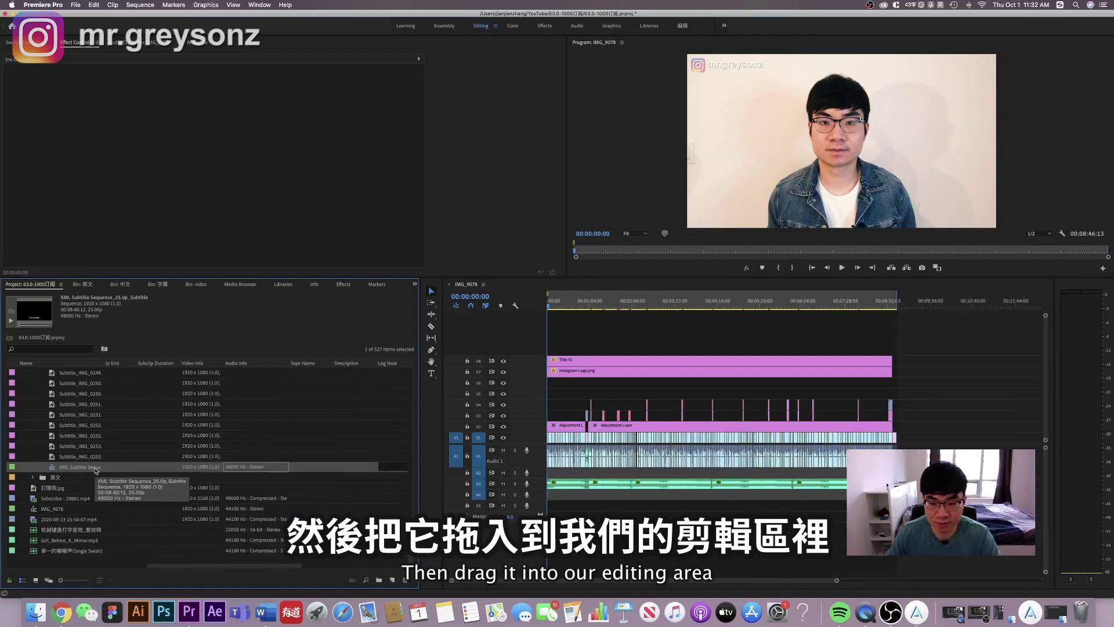
left_click_drag(96, 470, 562, 399)
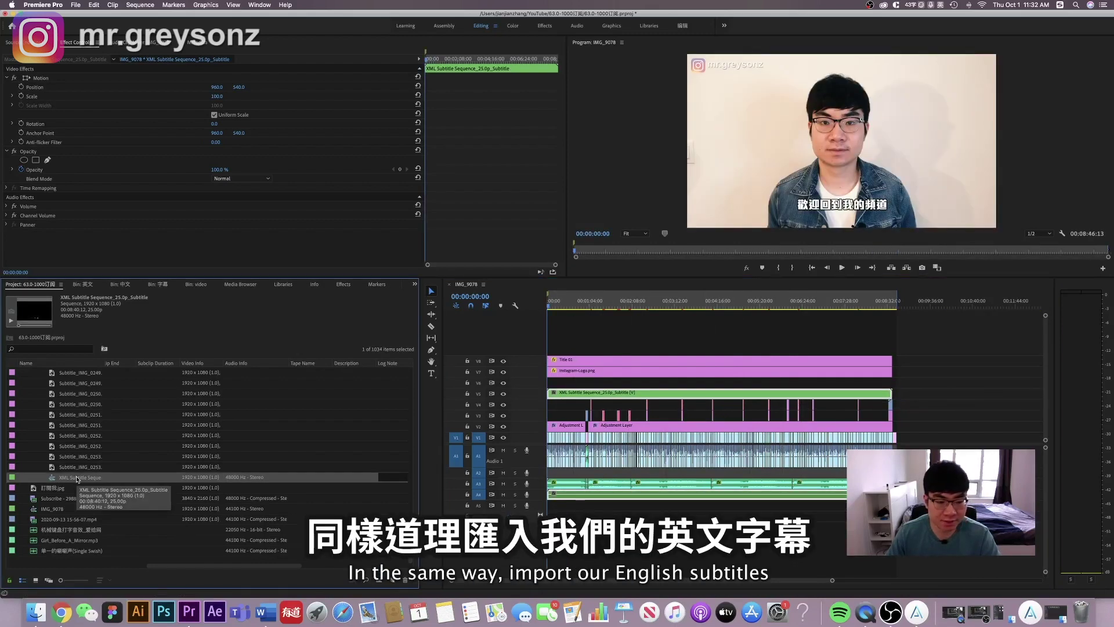
- Place the English XML Subtitle Sequence from the 英文 bin on track V6
left_click_drag(77, 478, 631, 401)
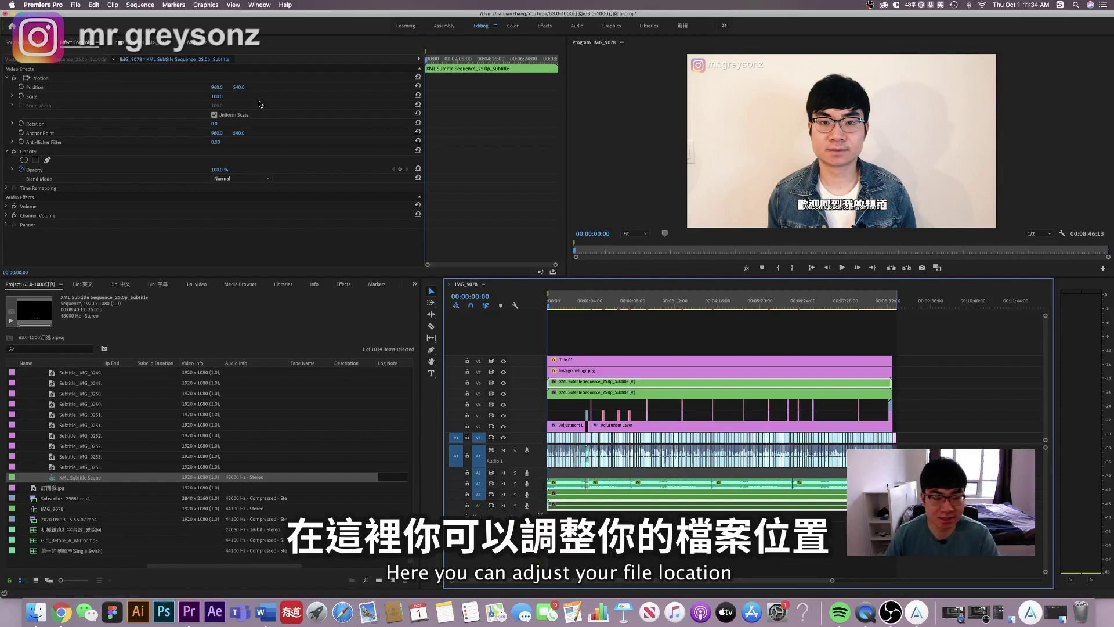
- Change the English layer's Motion Position Y from 540 to 581
left_click_drag(238, 87, 262, 87)
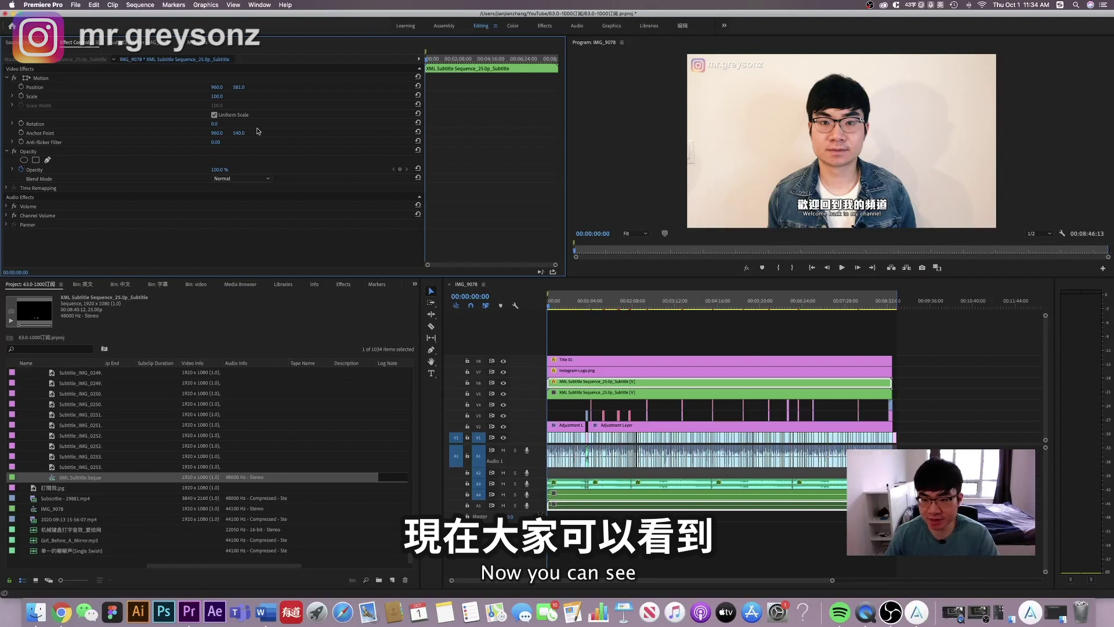